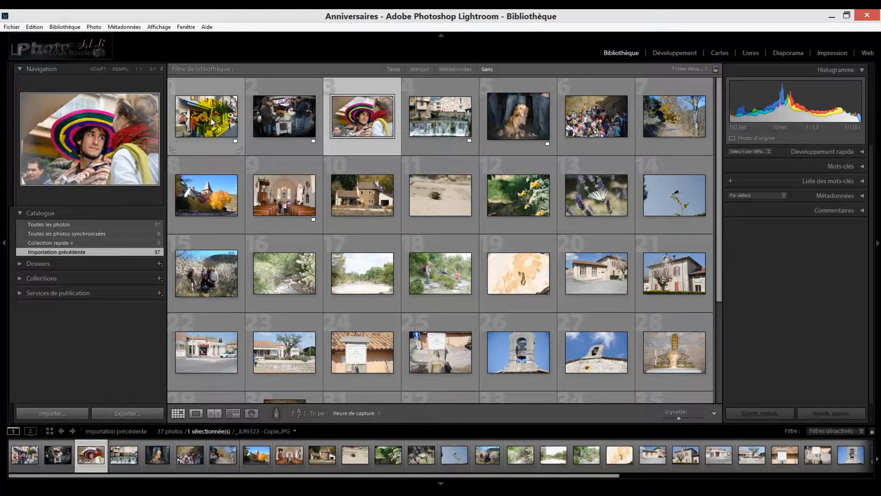
Open the recent catalogue Vacances.lrcat, relaunching with it and turning off further display of the relaunch confirmation
click(11, 27)
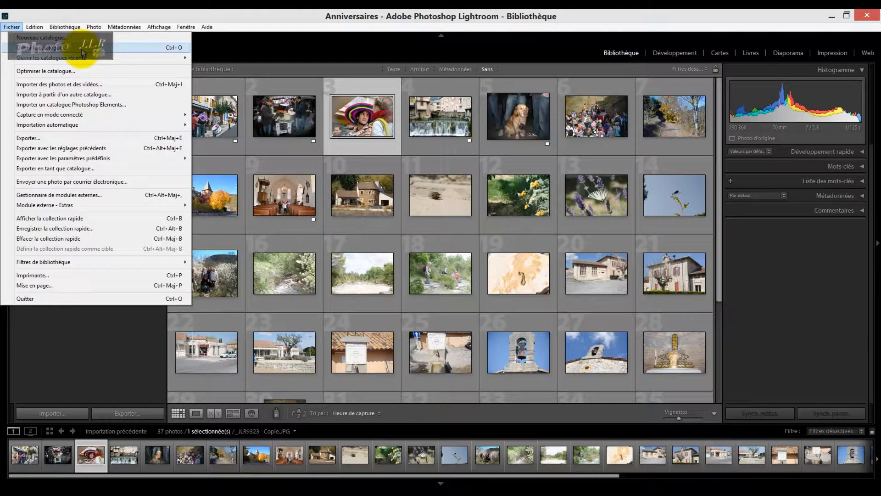
mouse_move(72, 61)
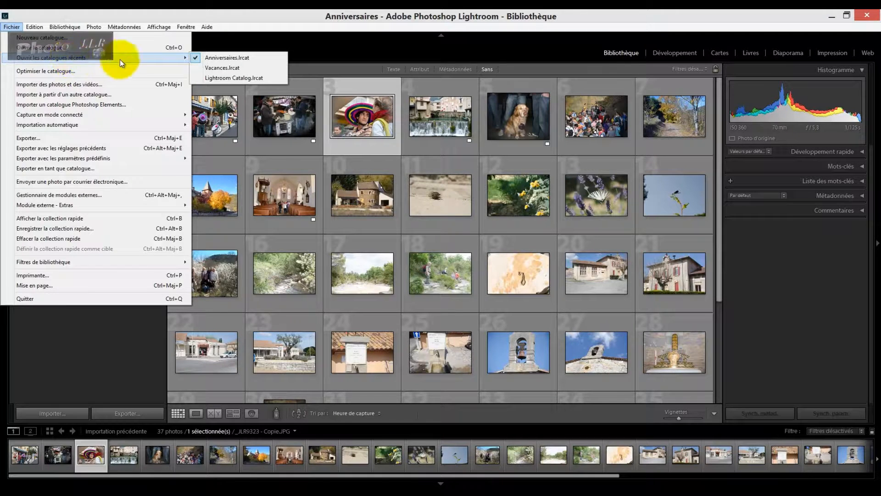
click(220, 68)
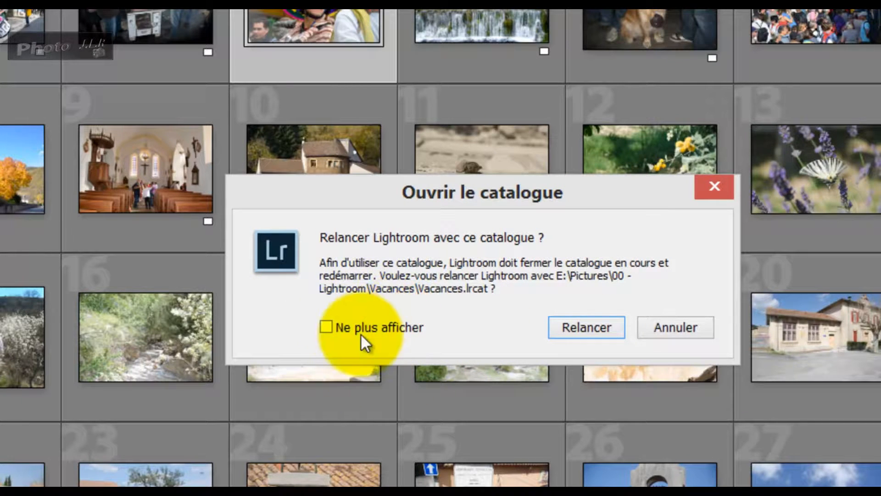
click(325, 326)
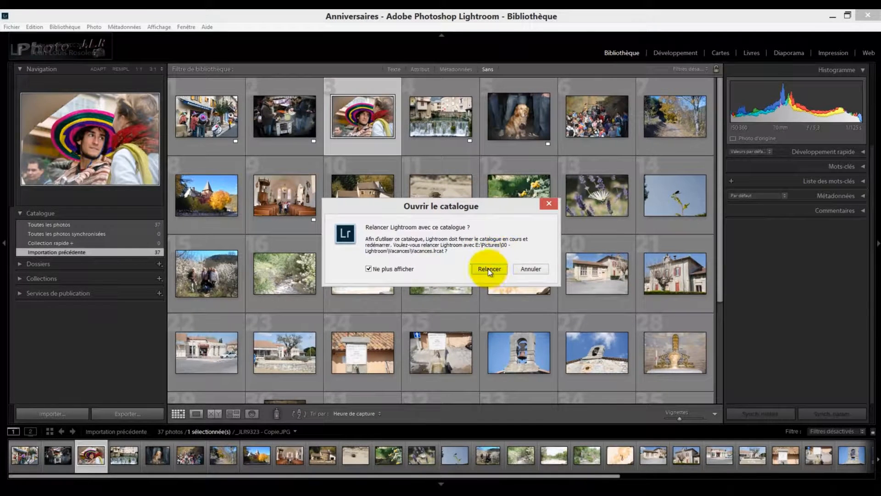
click(489, 269)
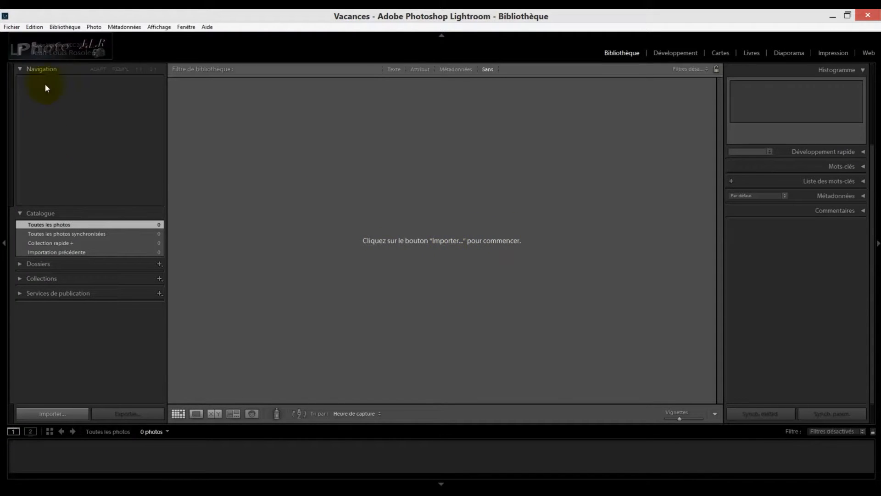
Start an import from another catalogue, choosing the Anniversaires catalogue file in Images > 00 - Lightroom > Anniversaires
click(10, 27)
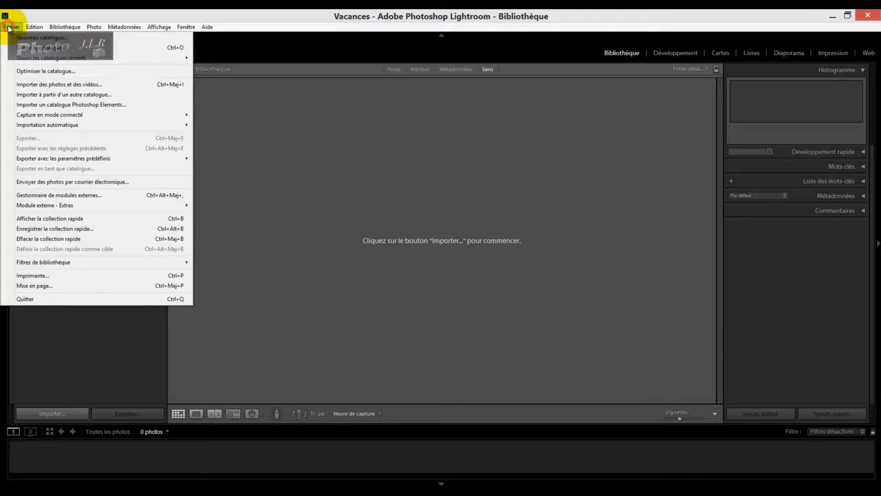
click(69, 95)
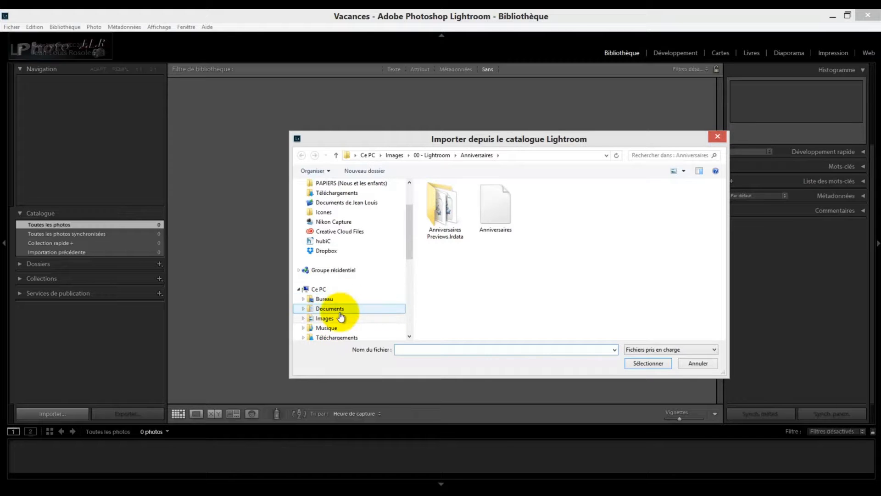
click(313, 319)
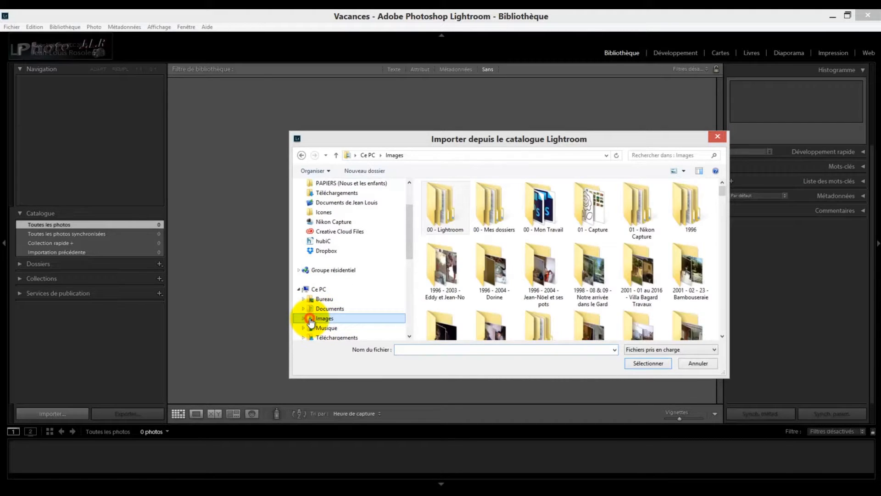
double_click(444, 204)
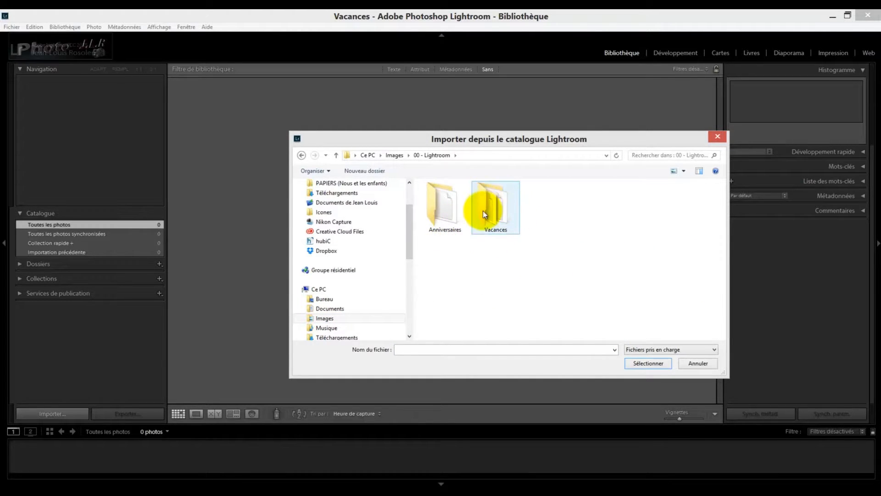
mouse_move(502, 224)
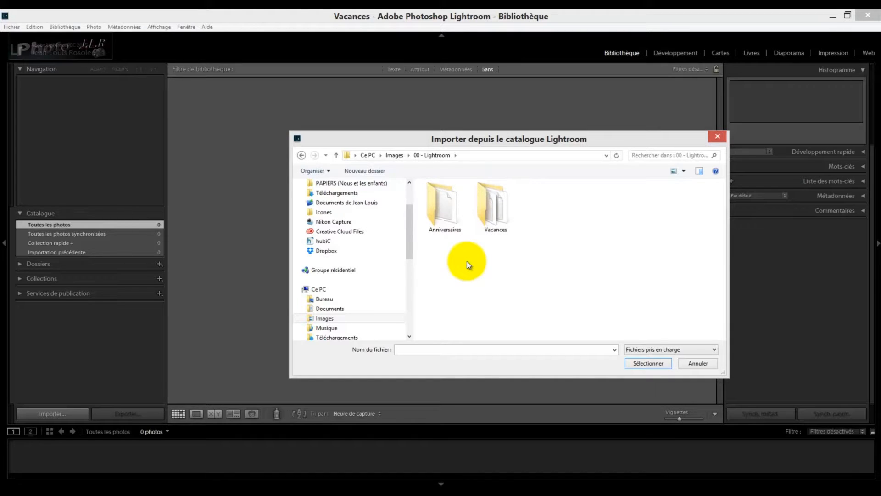
click(445, 204)
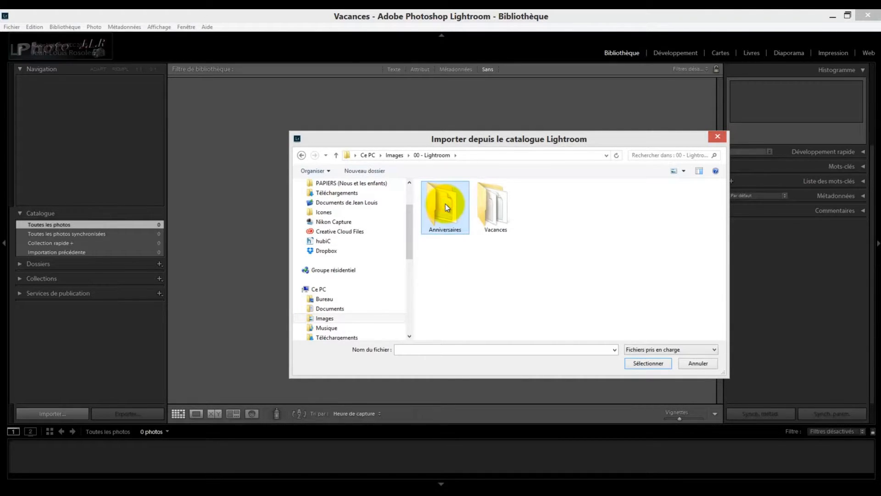
double_click(445, 204)
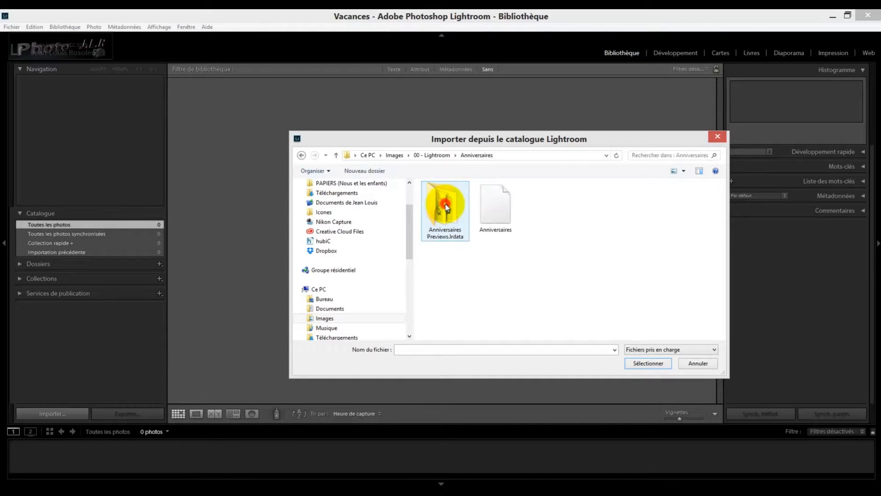
click(498, 207)
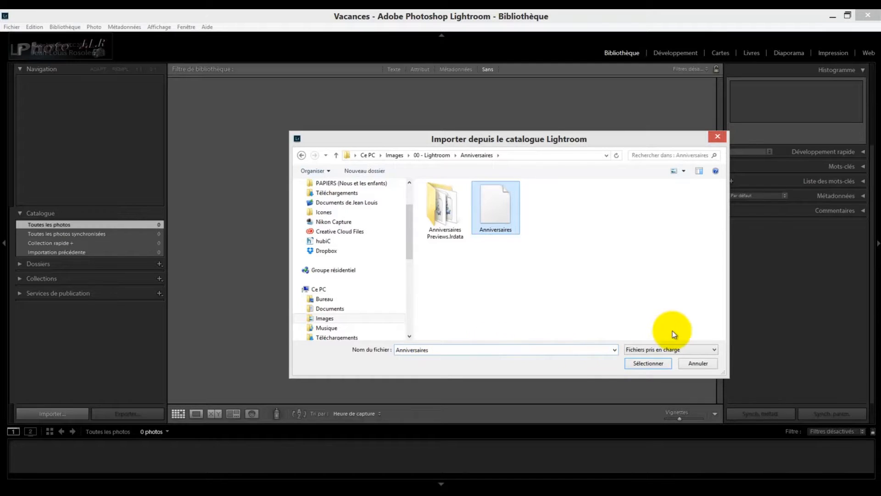
click(649, 363)
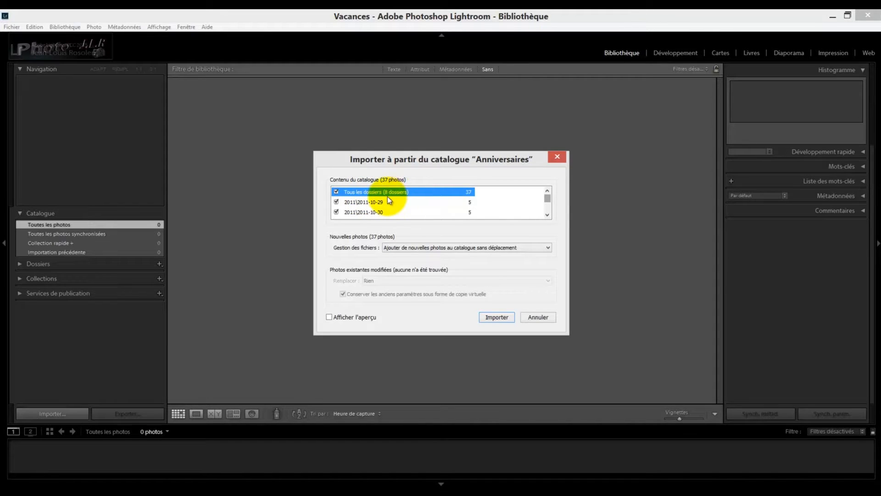
Exclude the folders 2014-05-18 and 2014-03-19 from the catalogue import
click(547, 216)
click(546, 215)
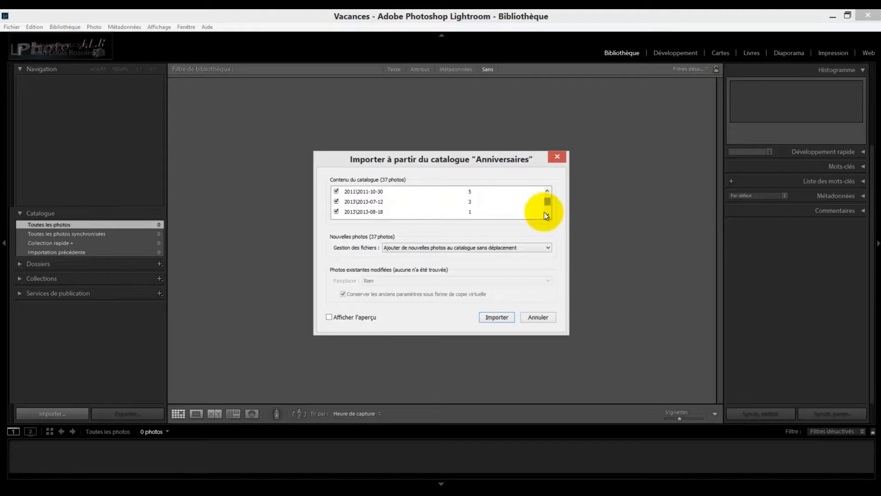
drag(548, 202, 547, 209)
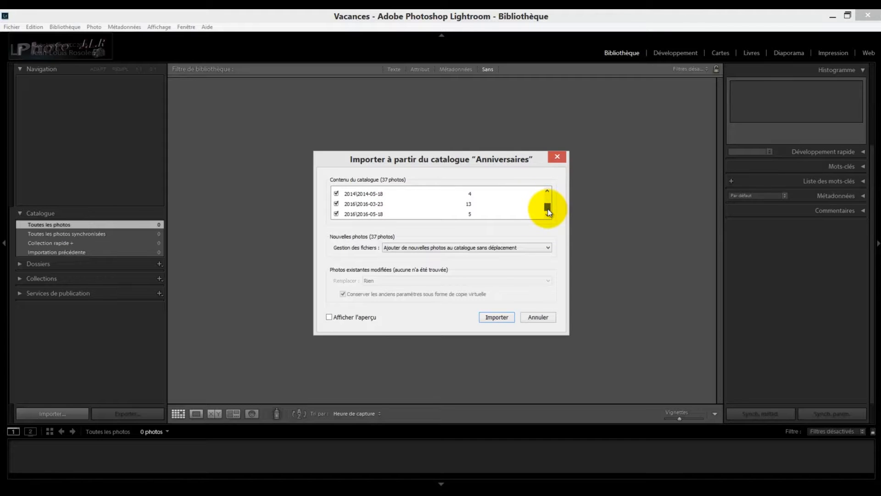
click(360, 214)
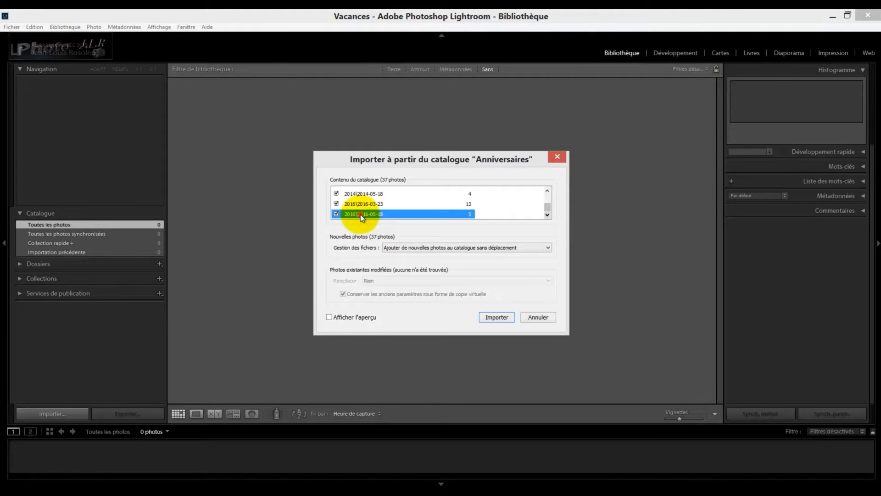
click(337, 193)
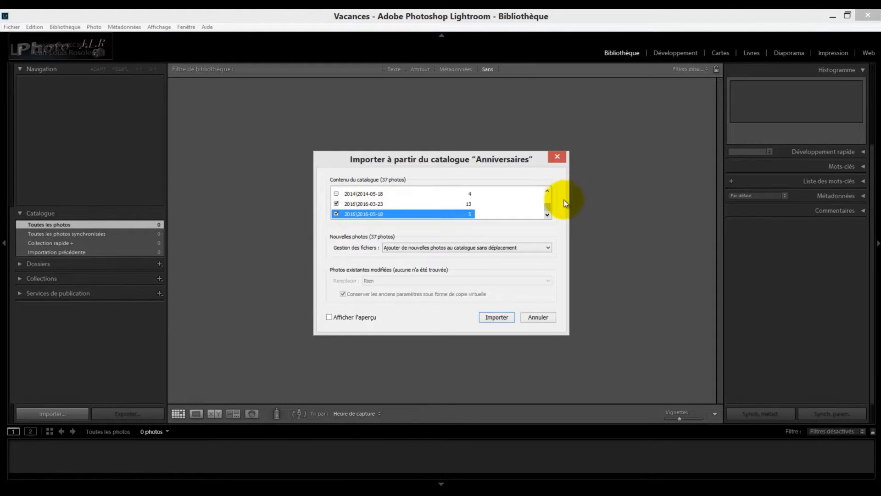
click(548, 191)
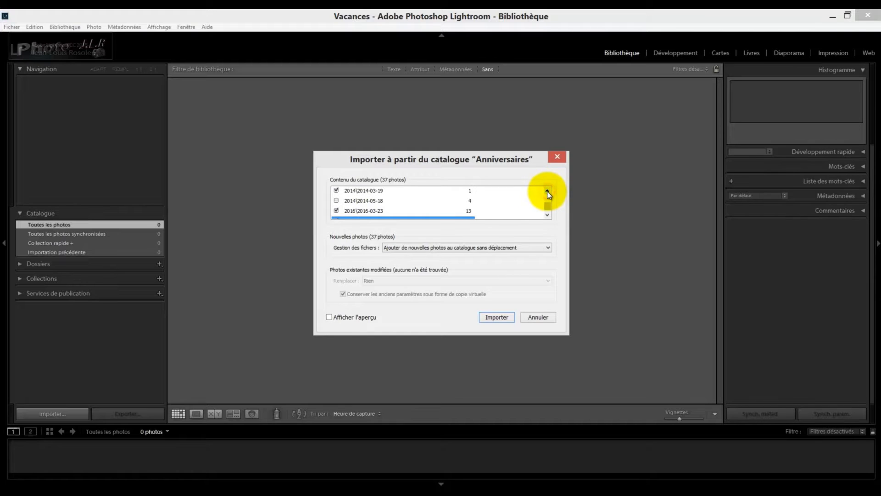
click(548, 191)
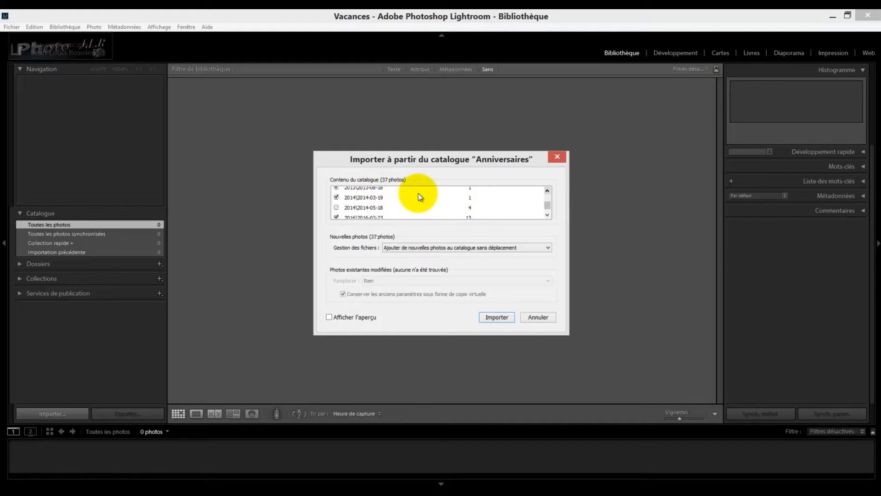
click(336, 197)
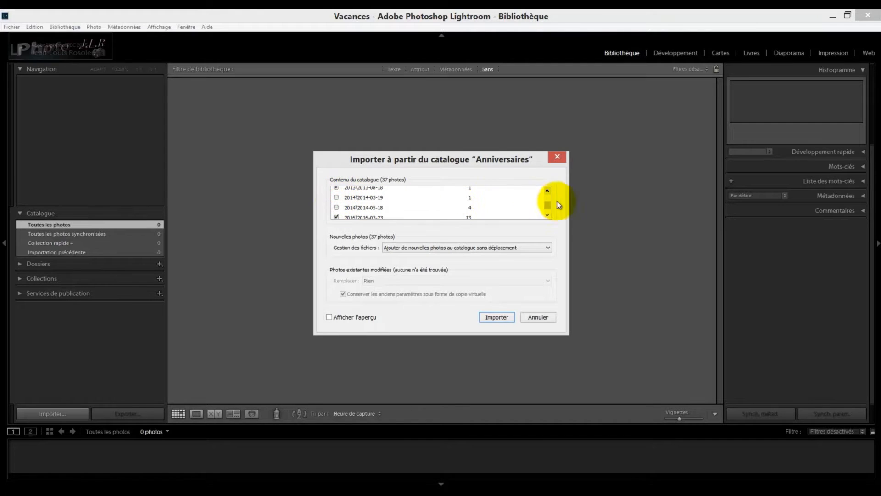
Exclude the folders 2011-10-29 and 2011-10-30 from the catalogue import
click(548, 191)
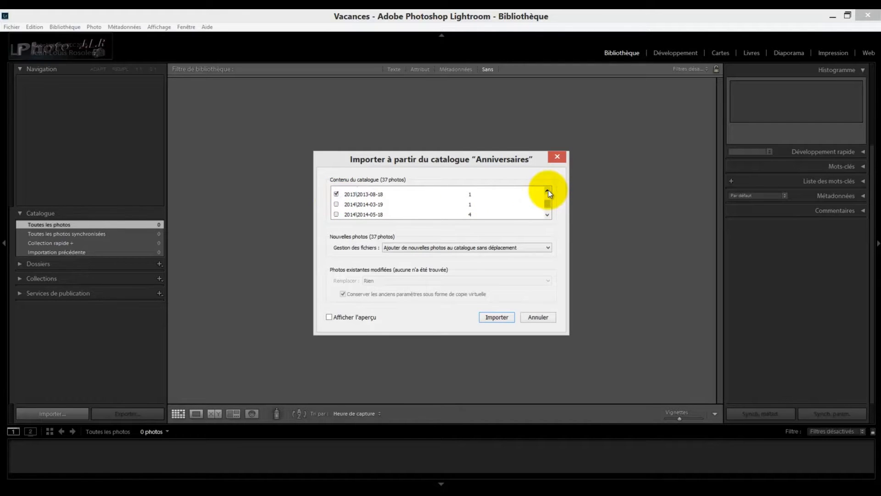
click(548, 190)
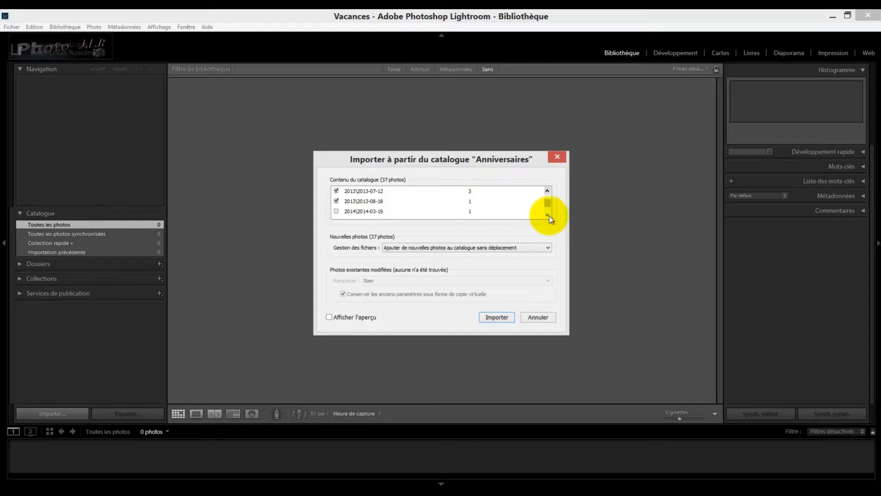
drag(547, 202, 545, 192)
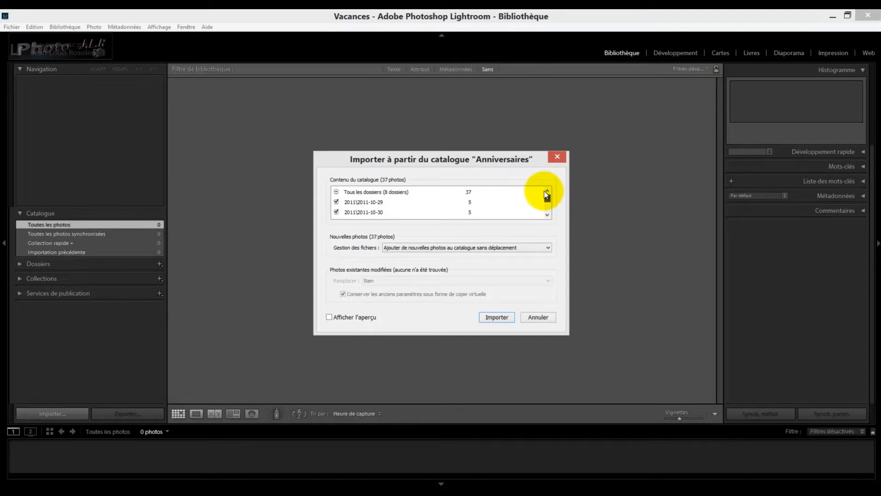
click(337, 212)
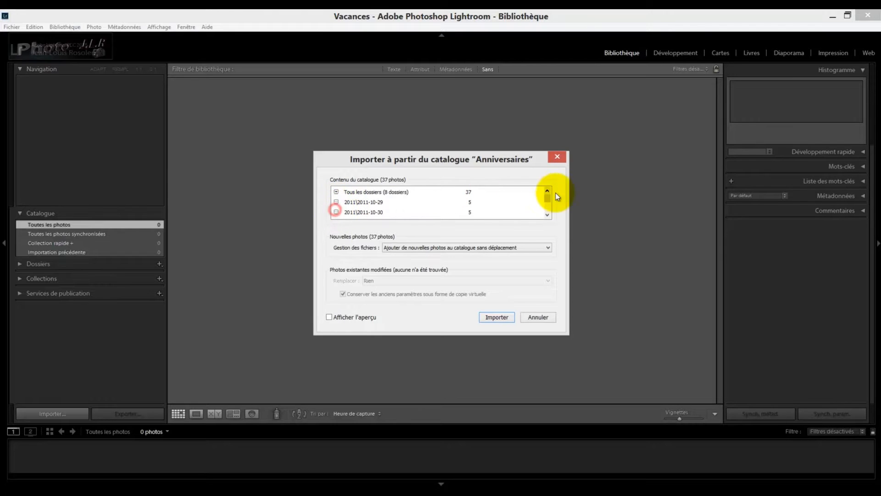
Show the import preview with smaller thumbnails and preview the photos of folders 2016-05-18 and 2016-03-23
drag(547, 196, 549, 215)
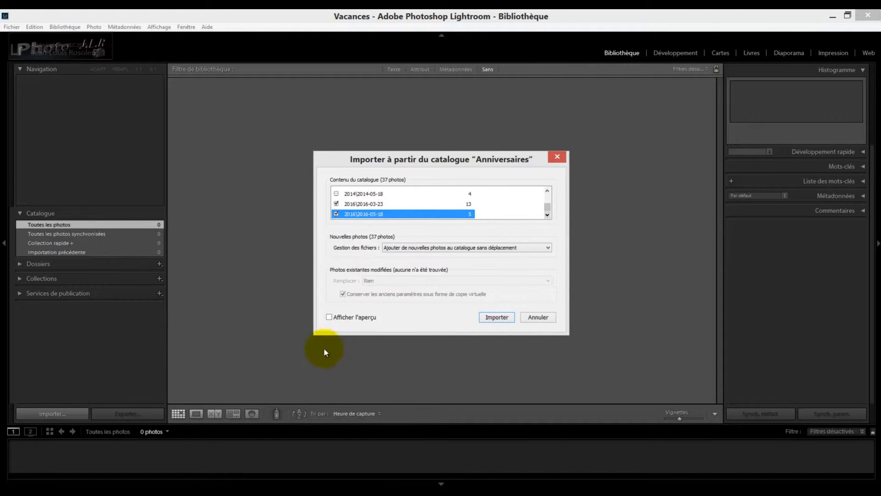
click(329, 317)
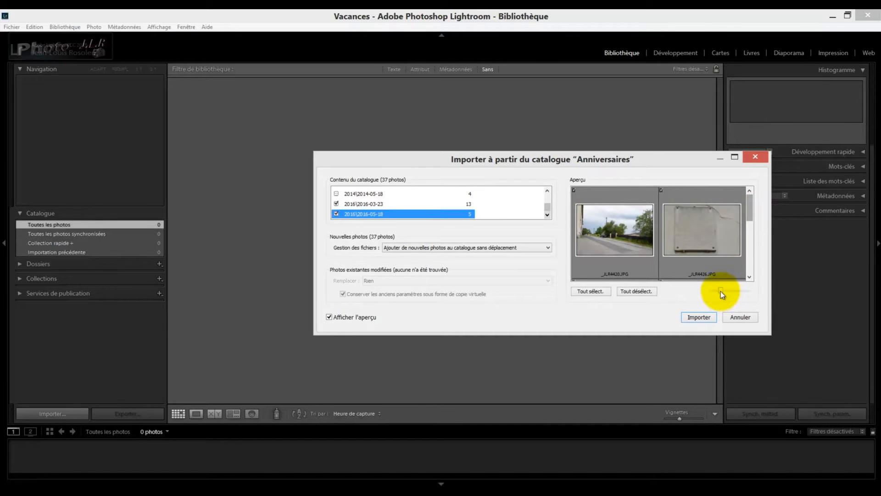
drag(721, 291, 709, 290)
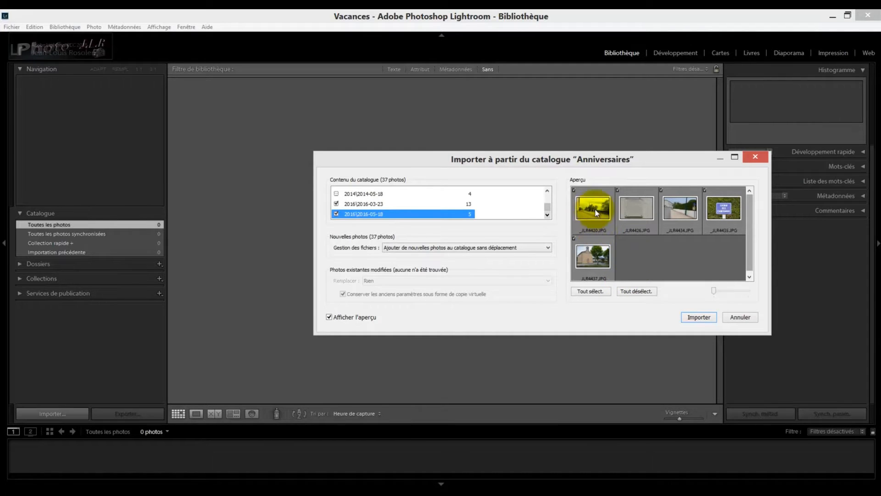
click(348, 203)
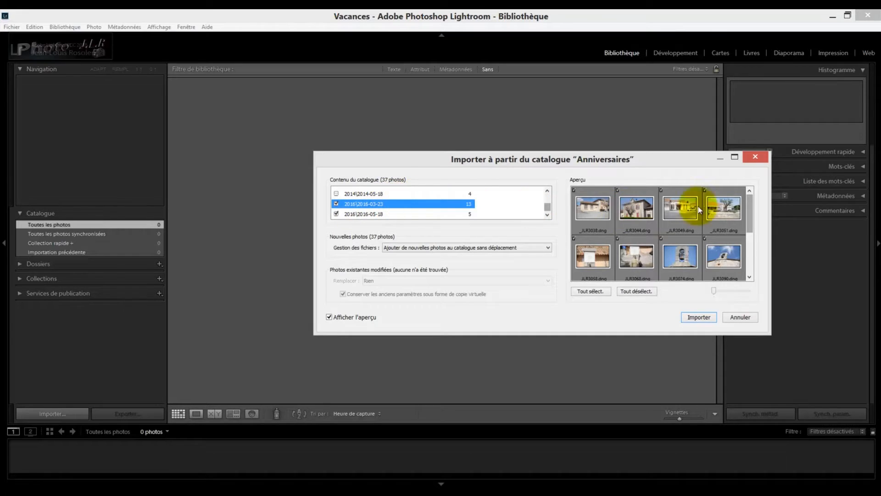
drag(549, 207, 547, 203)
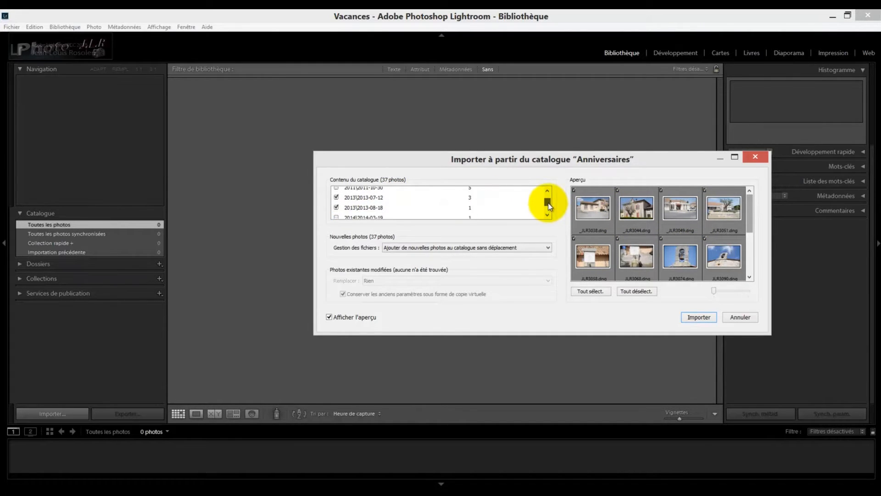
Exclude the two Papillons photos of folder 2013-07-12 from the import, keeping the Cigales photo
click(362, 197)
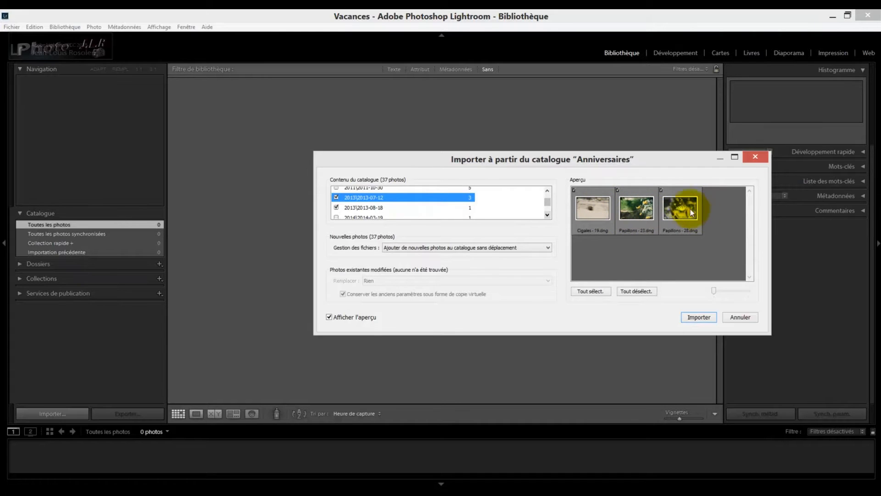
click(662, 188)
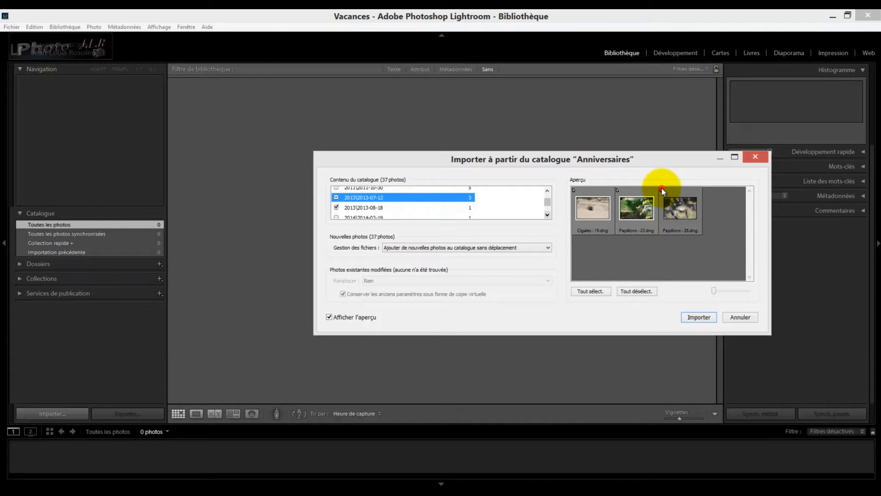
click(617, 189)
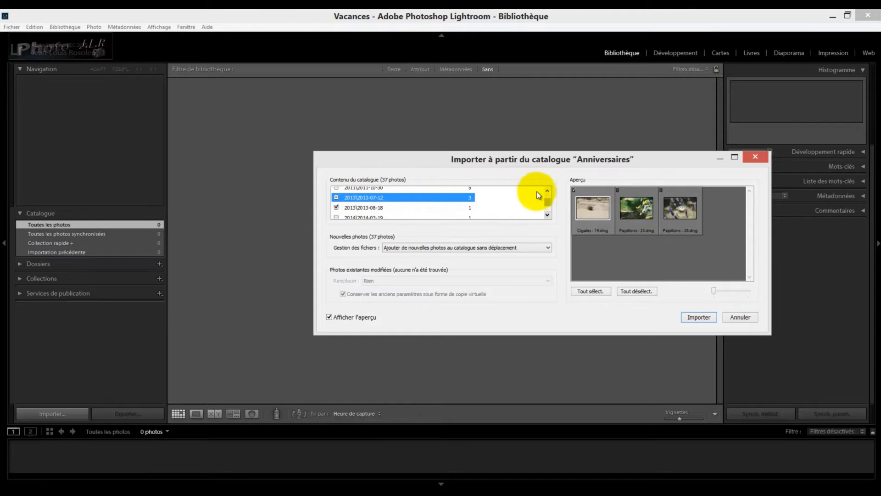
drag(548, 201, 548, 207)
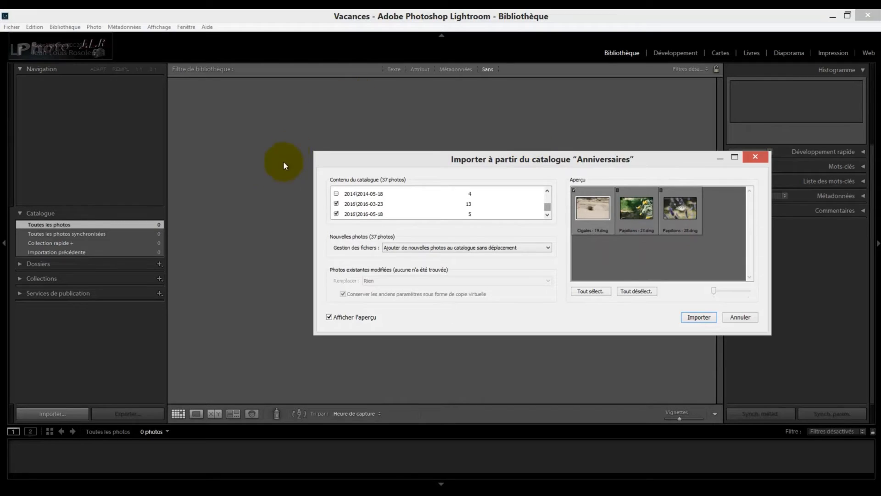
Import the chosen photos with file handling set to "Ajouter de nouvelles photos au catalogue sans déplacement"
click(548, 248)
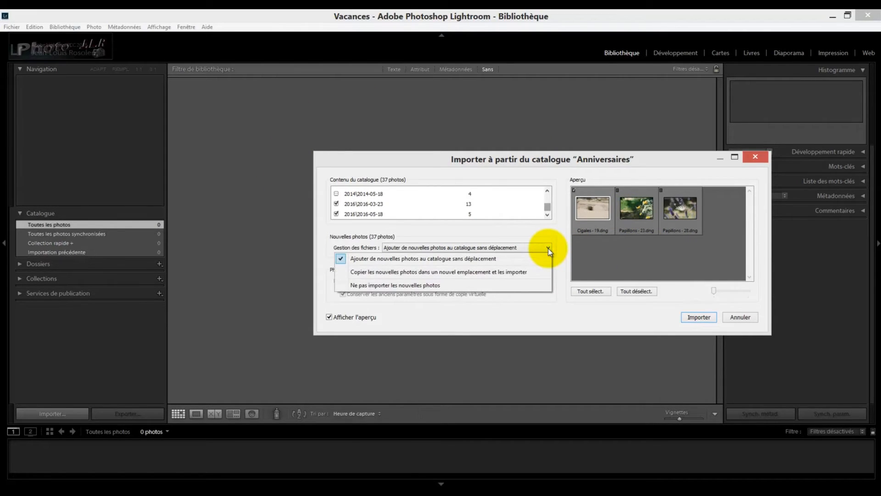
click(398, 259)
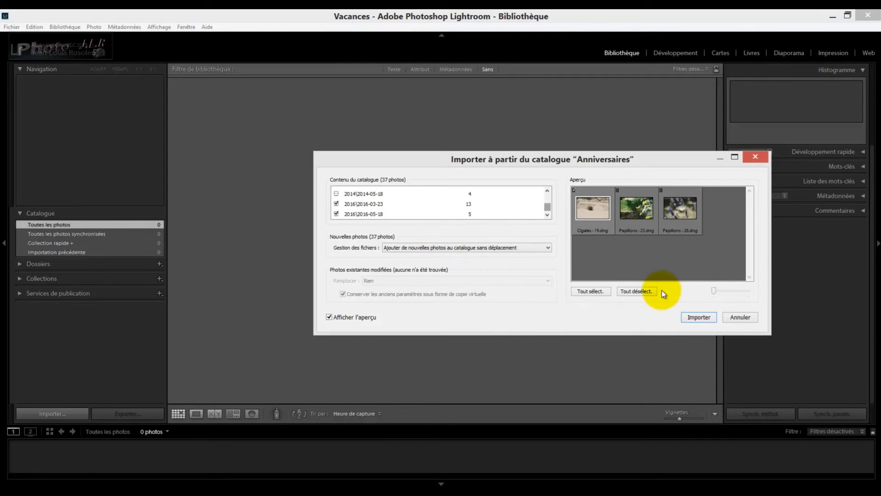
click(588, 291)
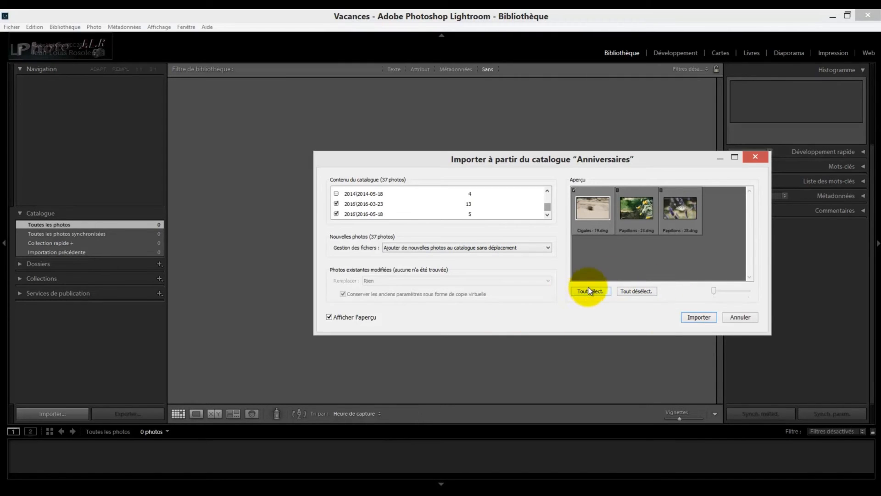
click(647, 291)
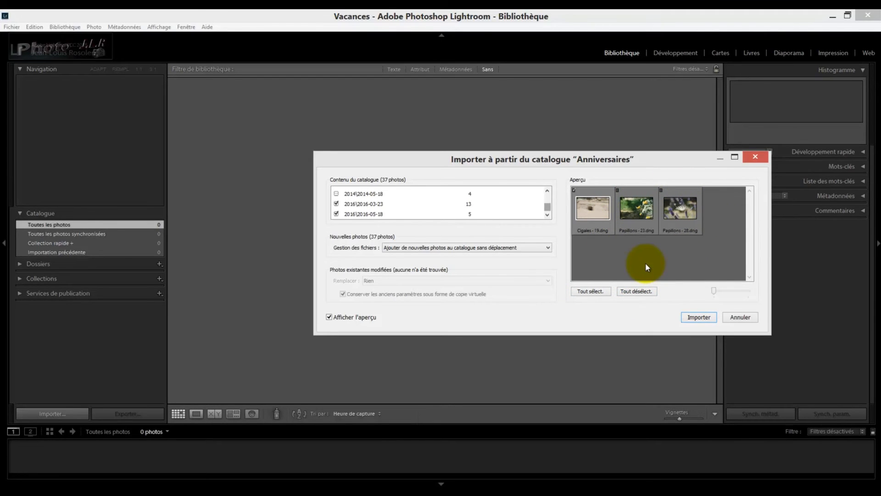
click(699, 316)
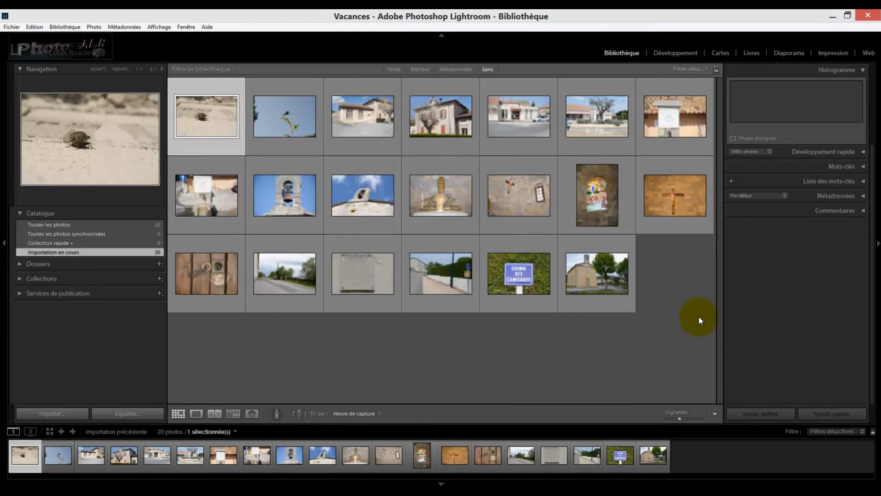